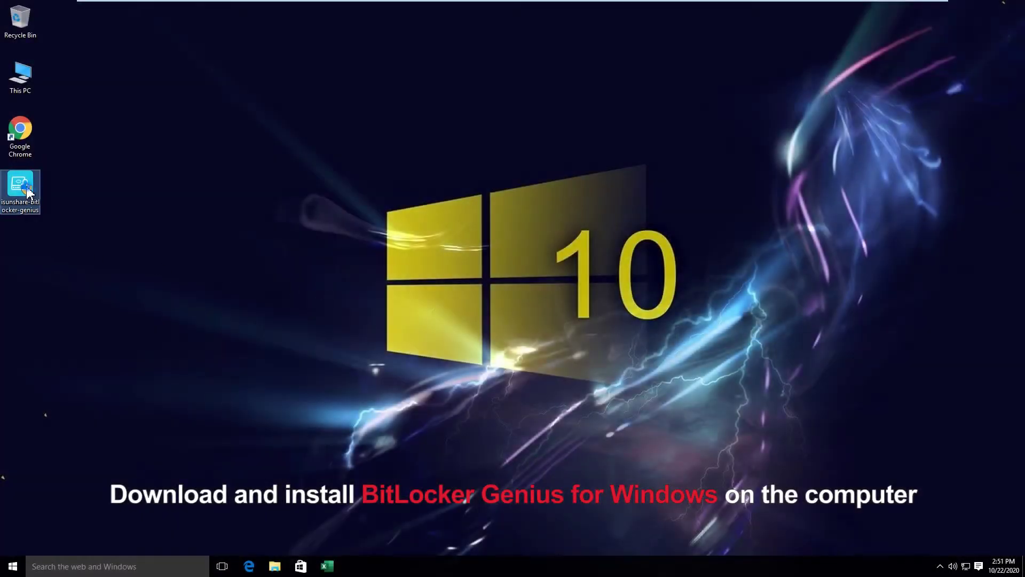
Step: Install iSunshare BitLocker Genius from the desktop installer with default settings and launch it without visiting the website
double_click(26, 188)
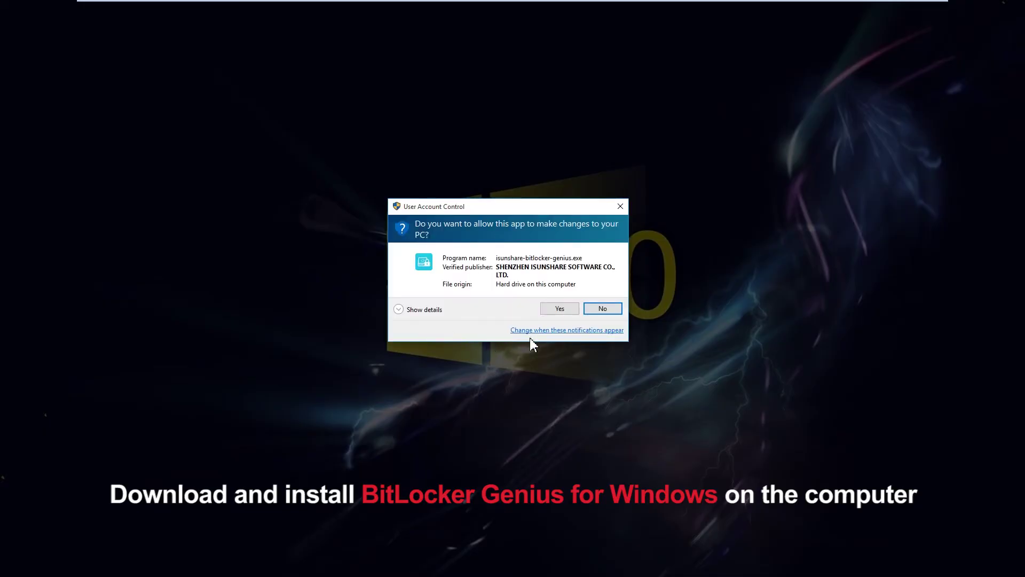
click(555, 309)
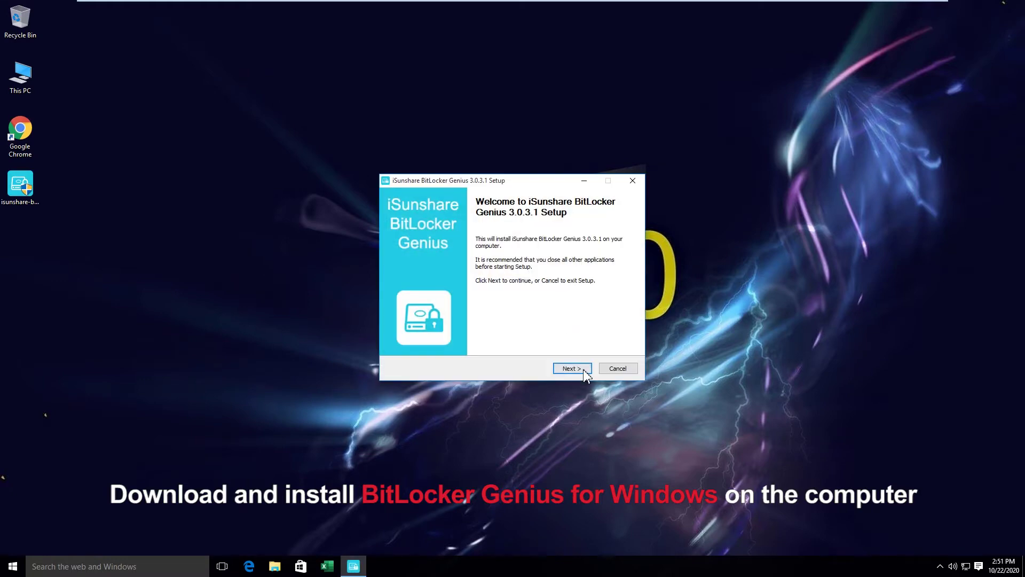
click(572, 368)
click(572, 369)
click(571, 368)
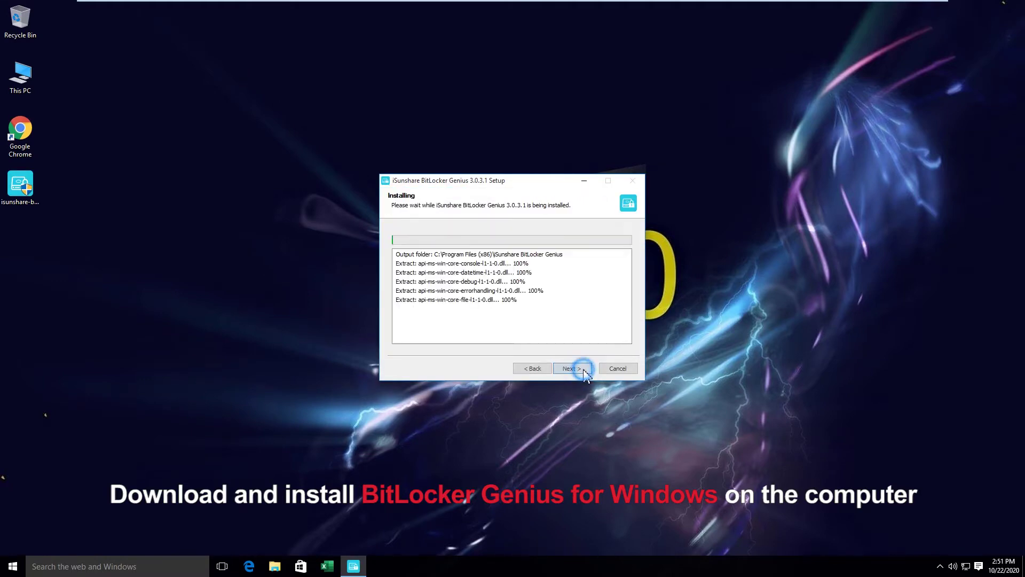
click(583, 369)
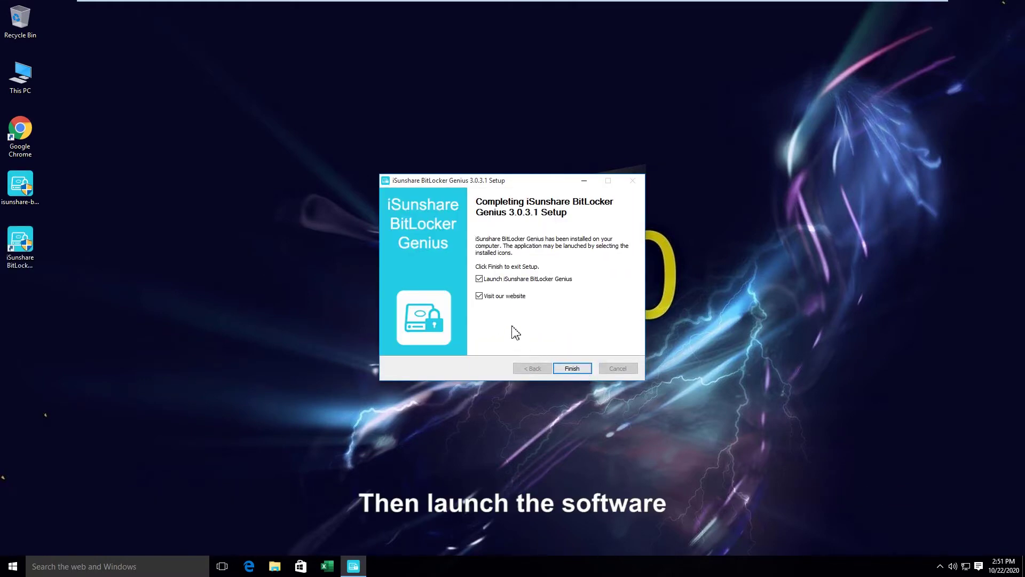
click(478, 295)
click(581, 369)
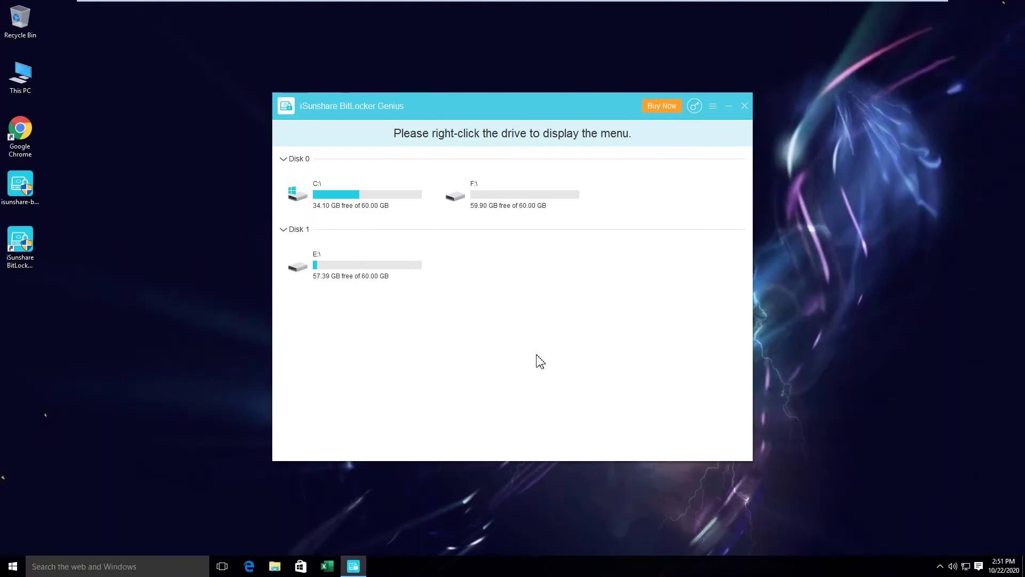
Step: Begin turning on BitLocker for drive E:, entering and confirming the encryption password, with only used disk space encrypted
right_click(367, 256)
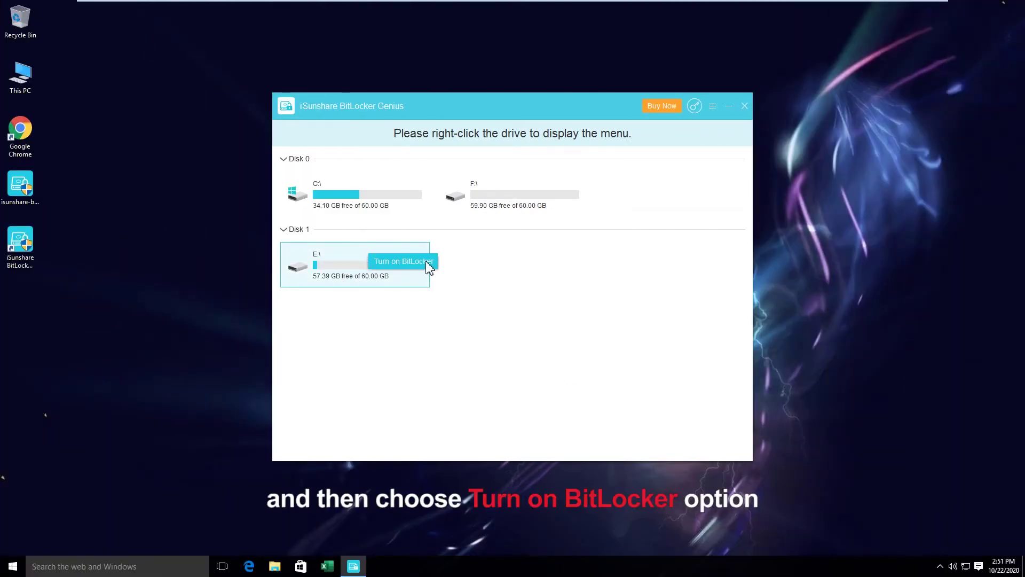
click(405, 262)
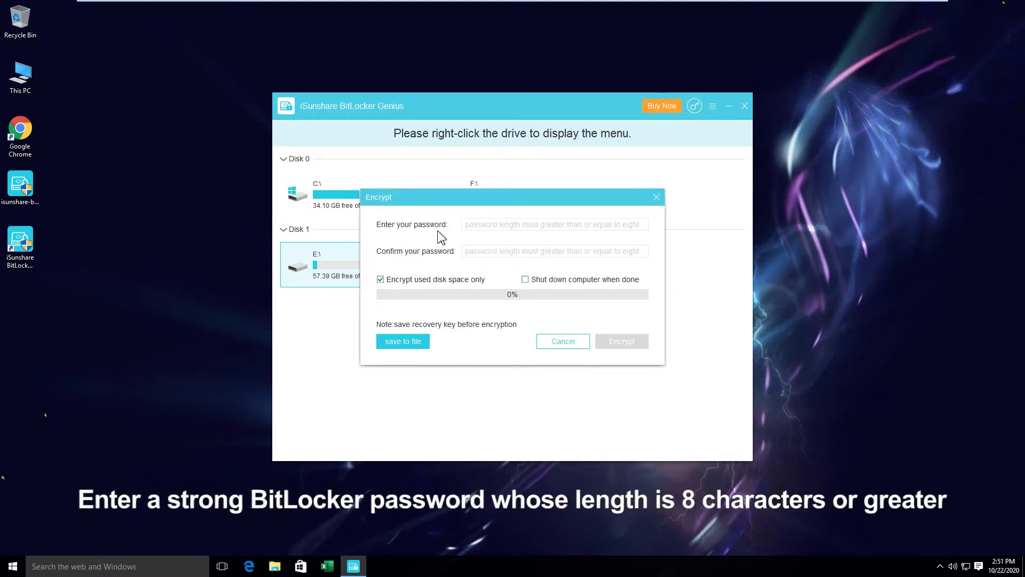
click(482, 225)
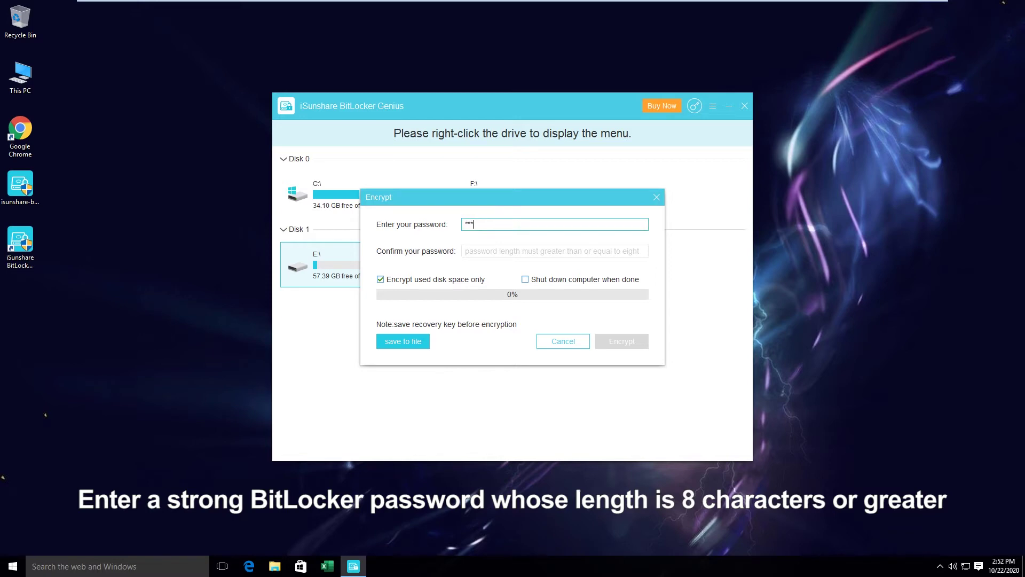
click(483, 251)
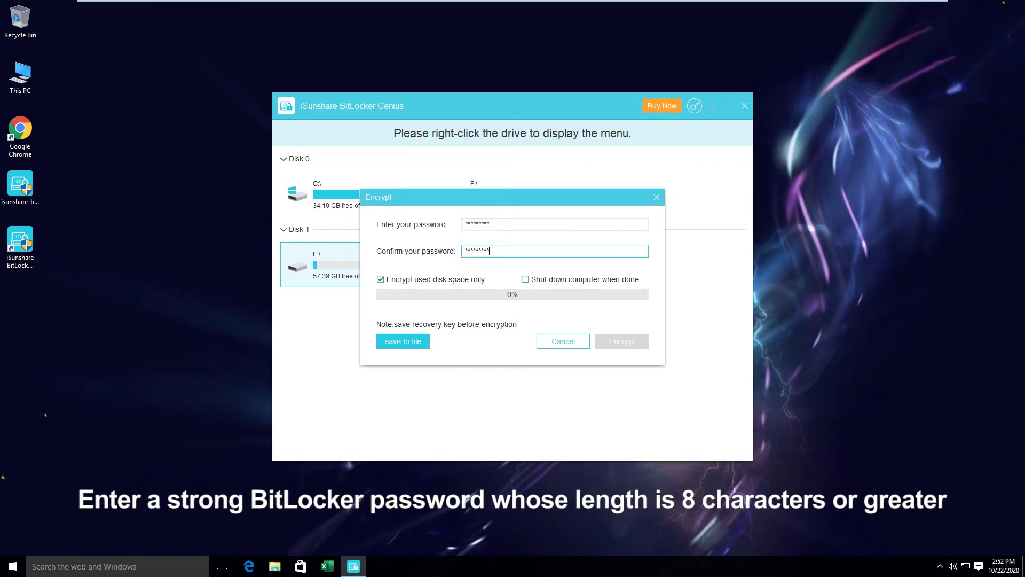
click(379, 279)
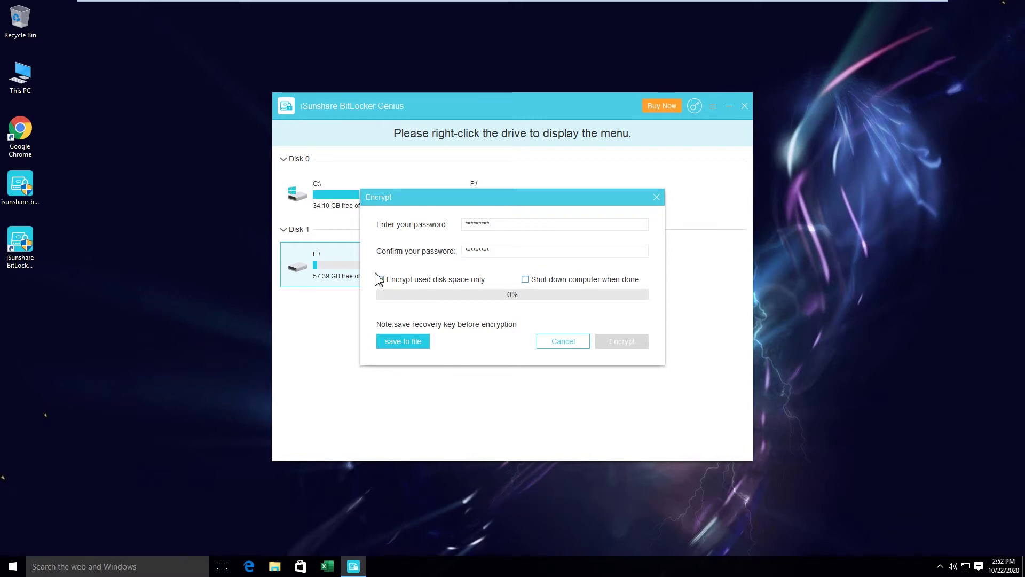
Step: Save the BitLocker recovery key as a text file on New Volume (F:), keeping the suggested file name
click(403, 348)
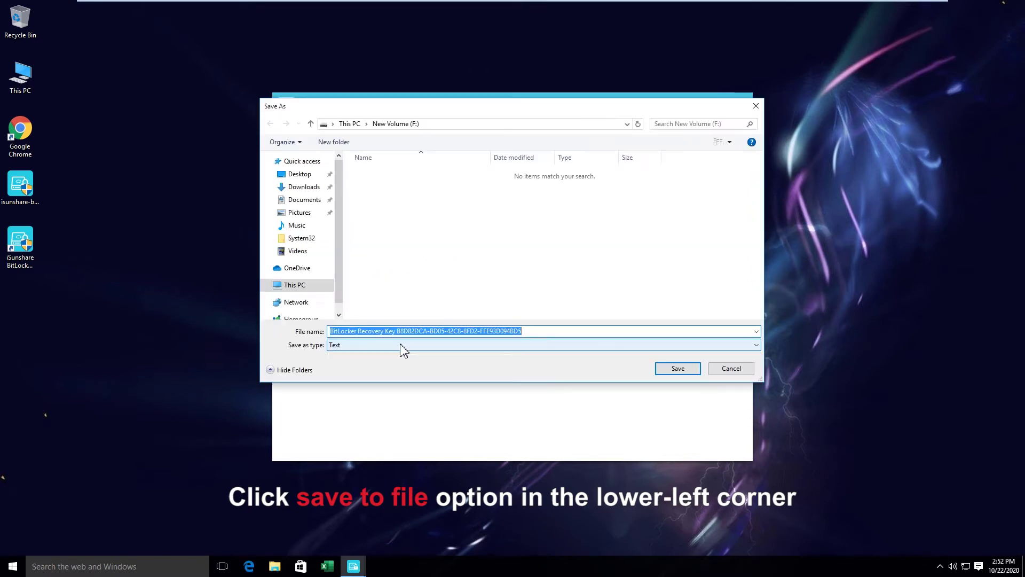
scroll(339, 225, down, 1)
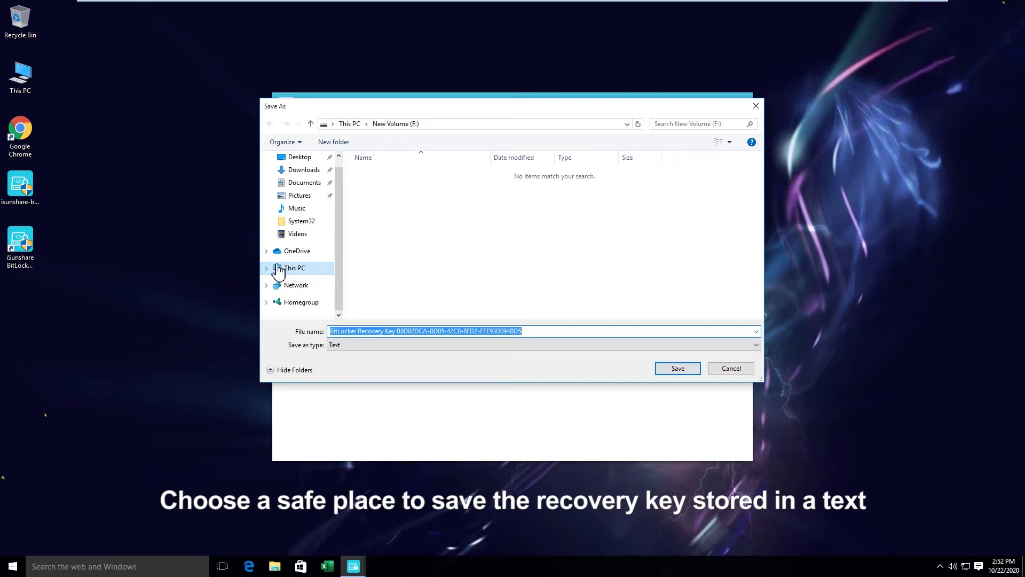
click(268, 269)
click(311, 260)
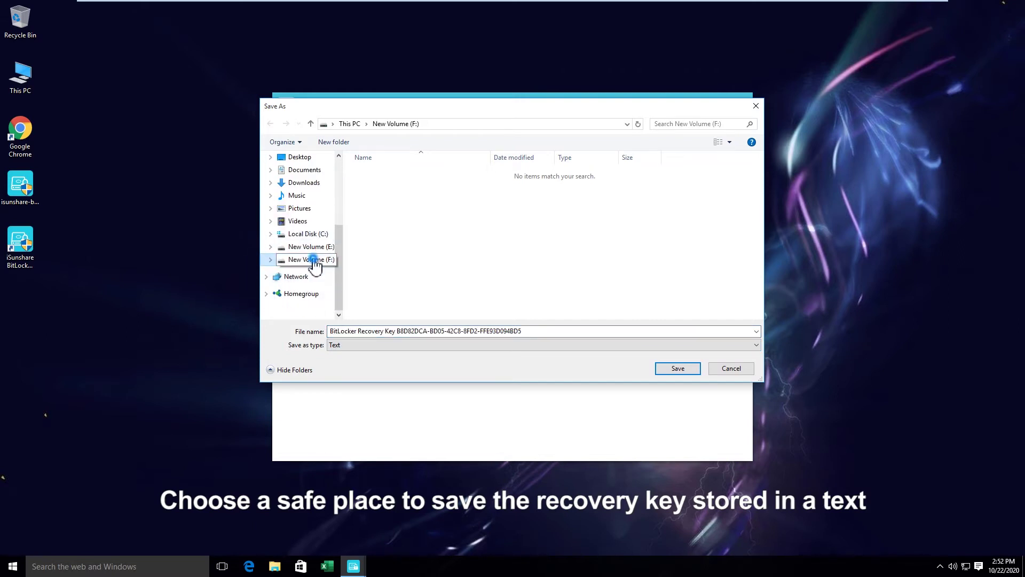
click(360, 333)
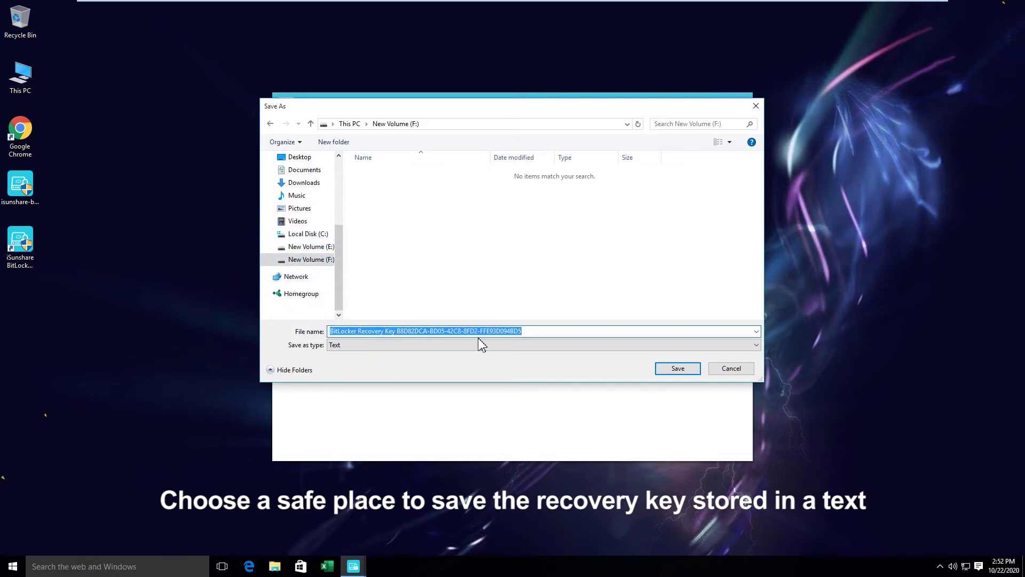
click(682, 372)
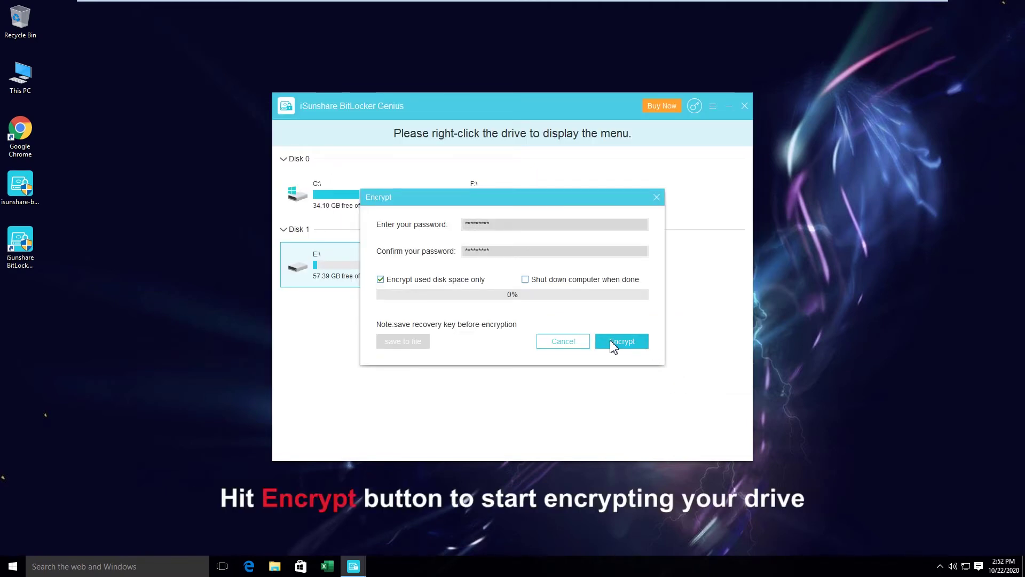
Step: Encrypt drive E: and lock it once encryption is complete
click(628, 346)
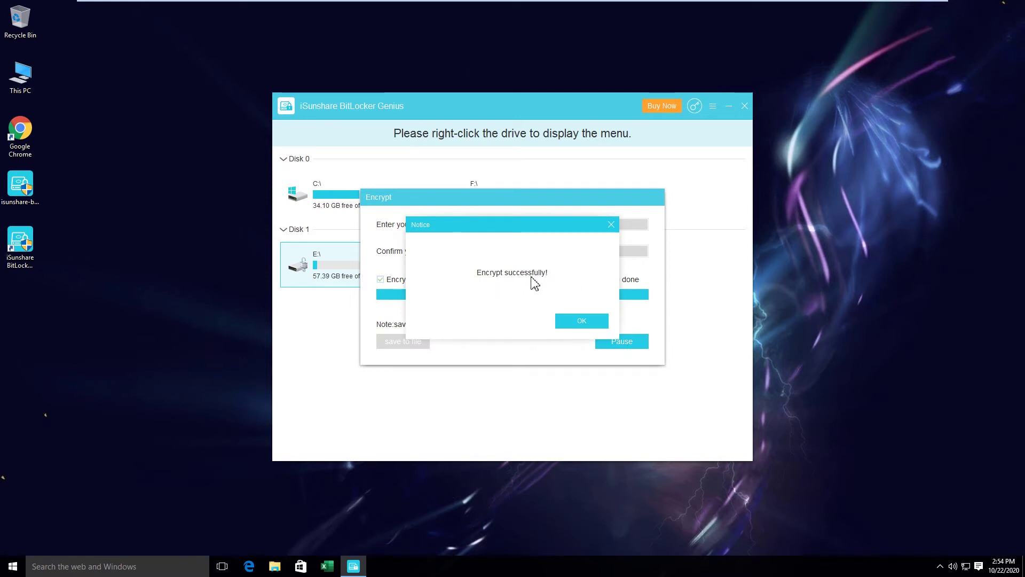
click(585, 322)
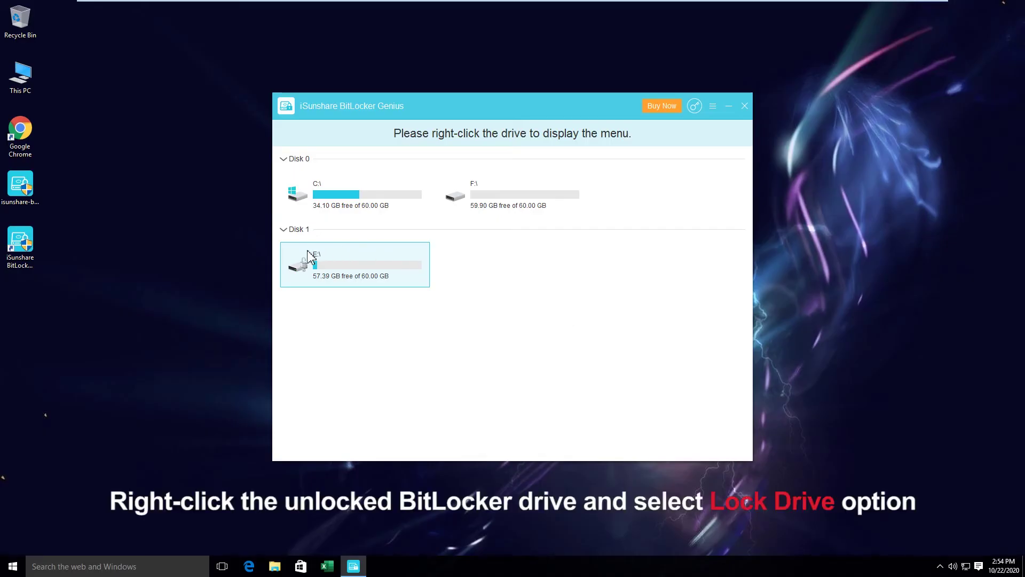
right_click(359, 264)
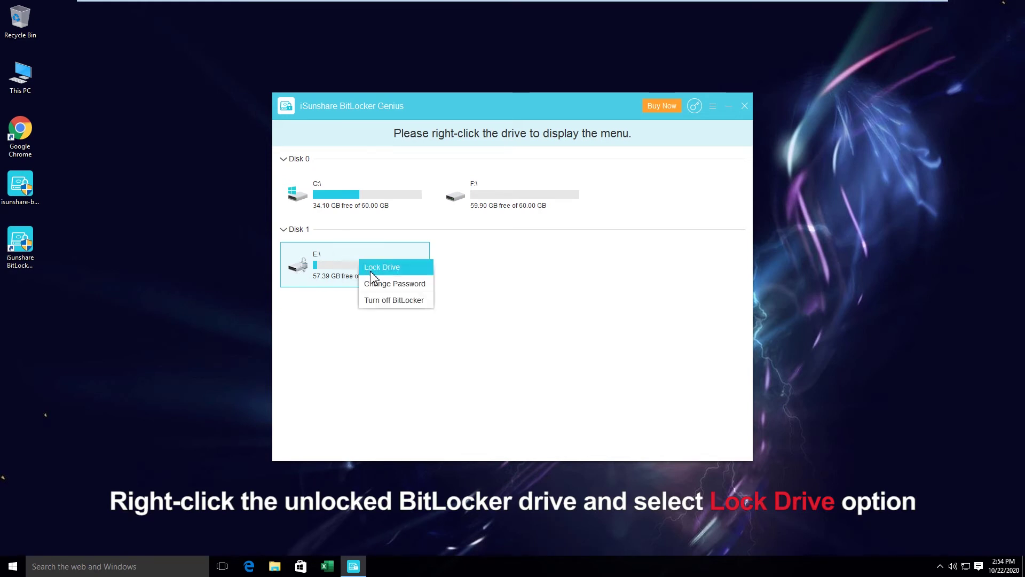
click(406, 270)
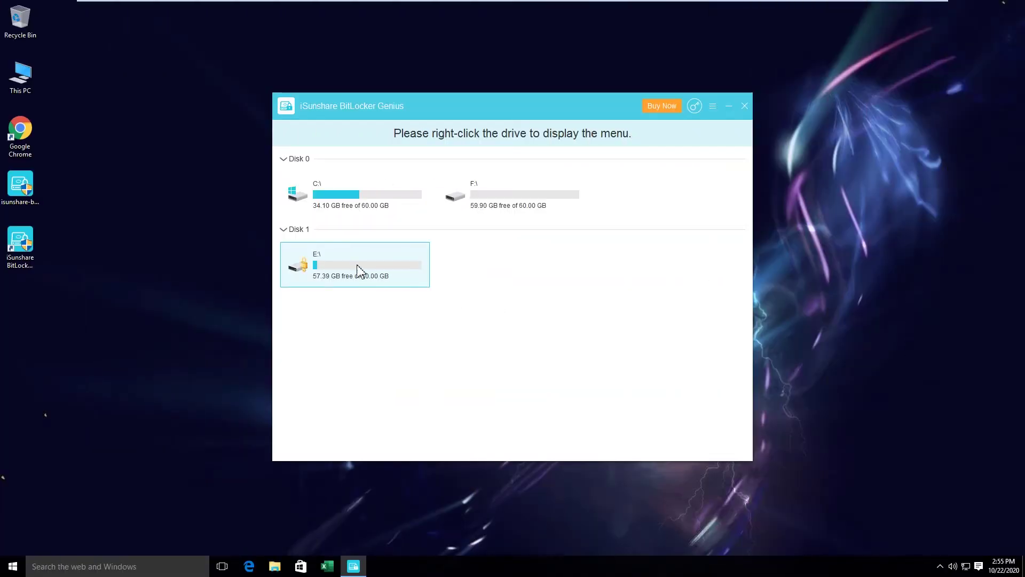
Step: Unlock drive E: using the BitLocker password and dismiss the notice
right_click(378, 262)
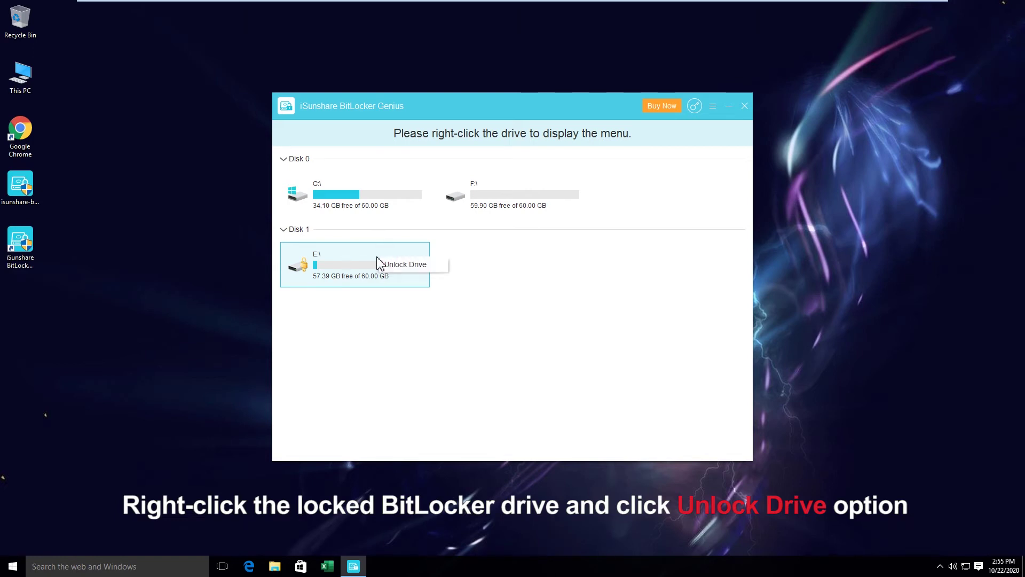
click(417, 266)
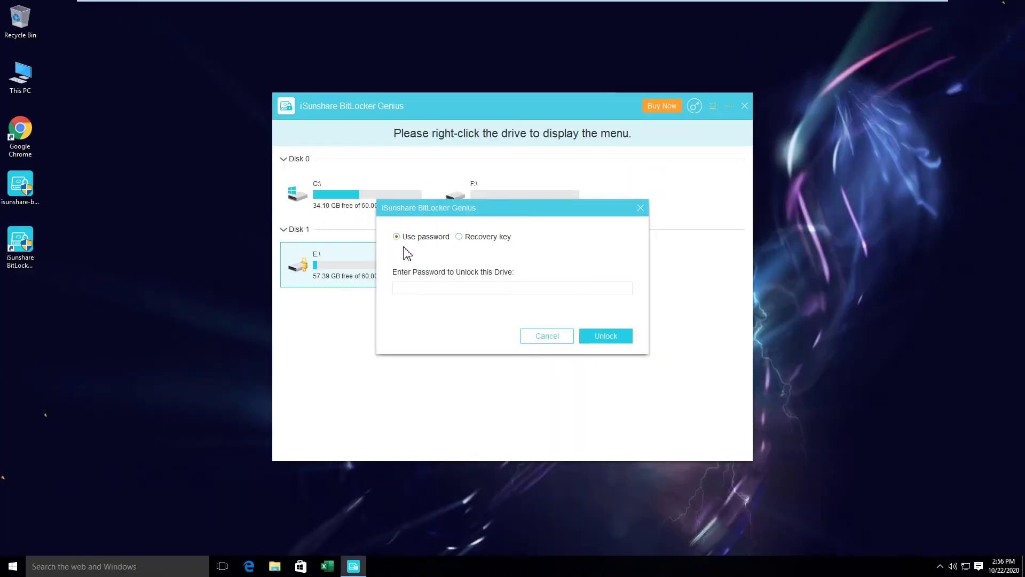
click(396, 236)
click(410, 288)
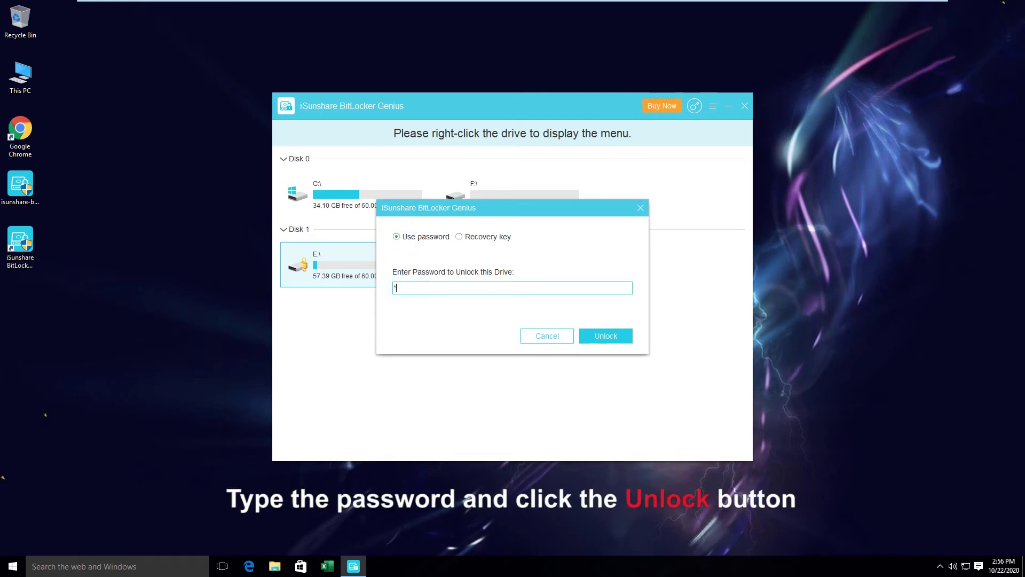
text(*********)
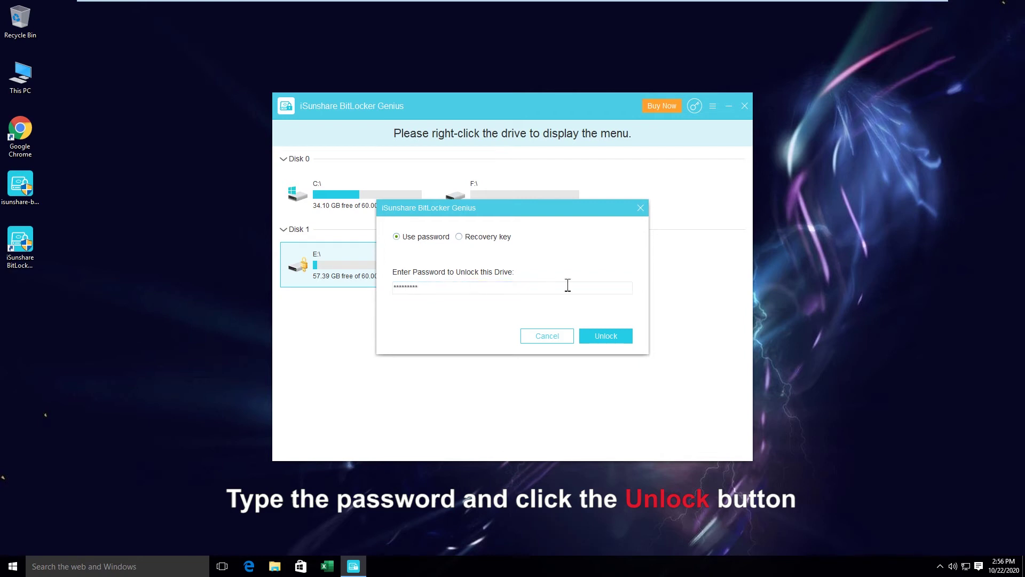
click(613, 340)
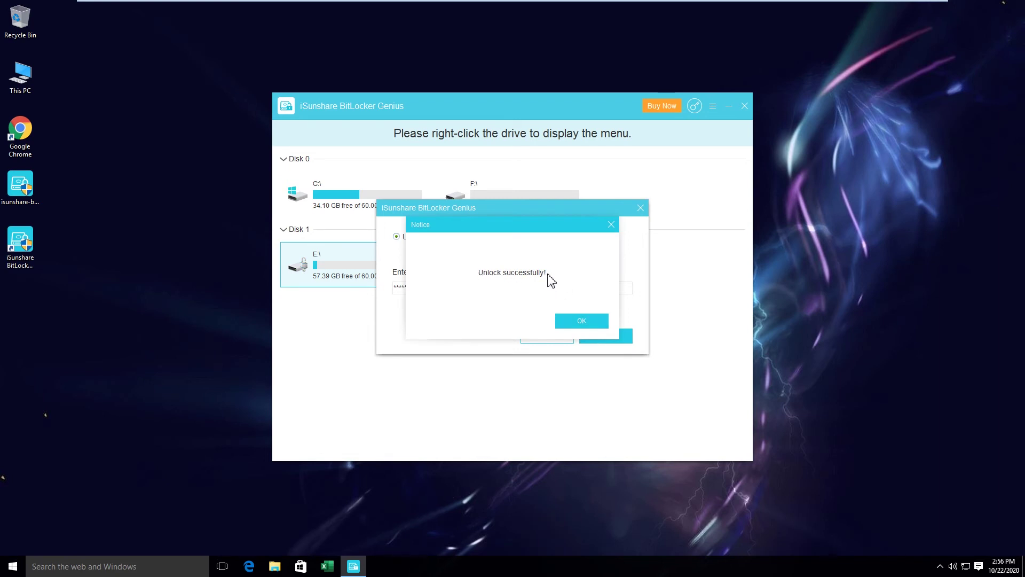
click(590, 321)
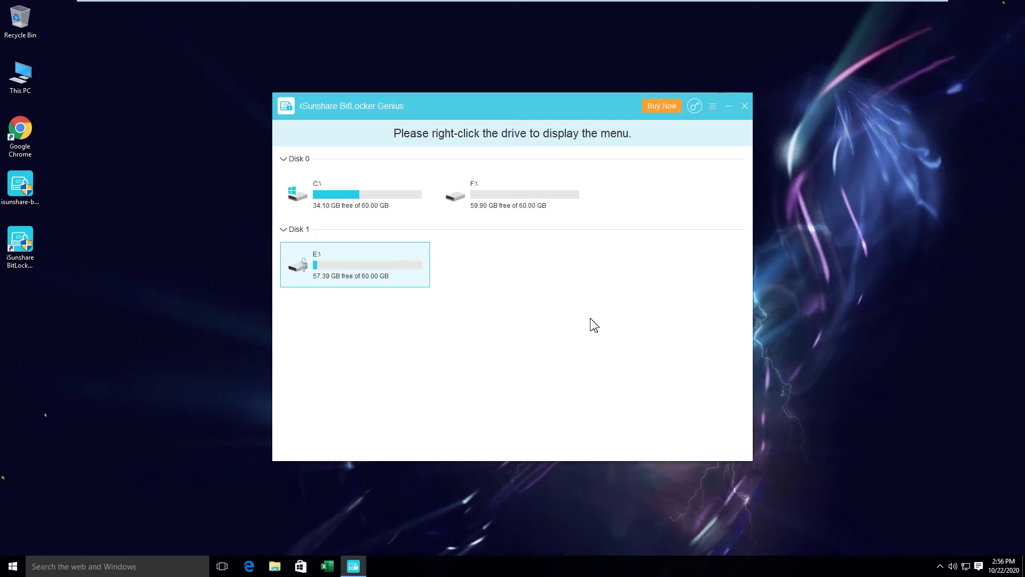
Step: Lock drive E: again and start unlocking it with the recovery key method
right_click(386, 270)
click(400, 265)
right_click(372, 260)
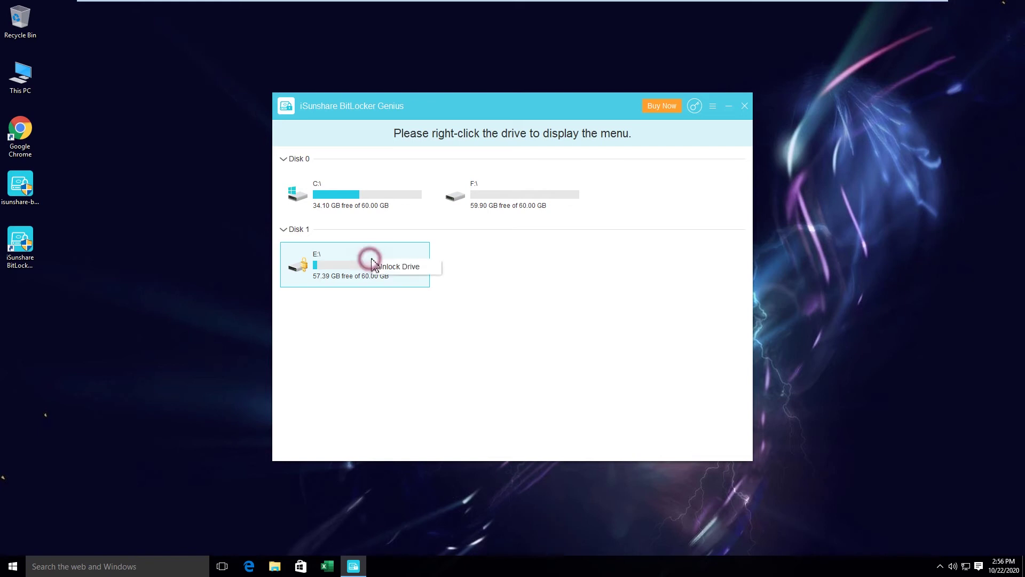
click(391, 267)
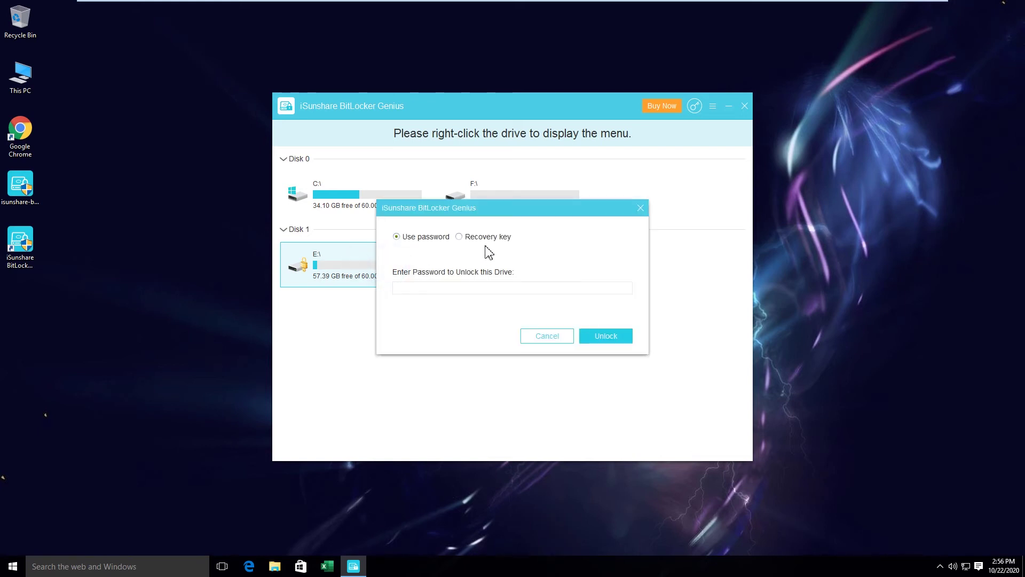
click(459, 237)
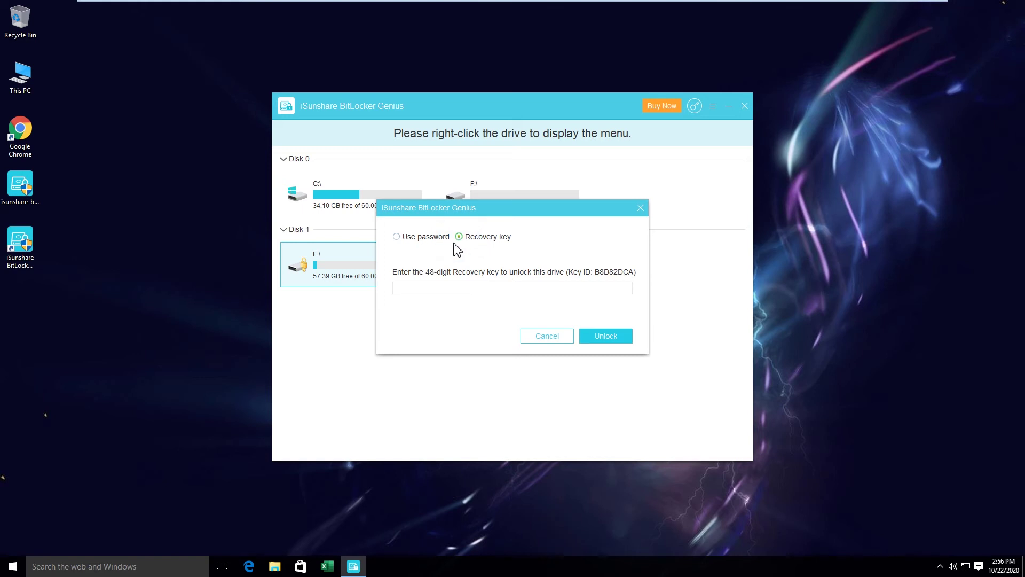
click(438, 287)
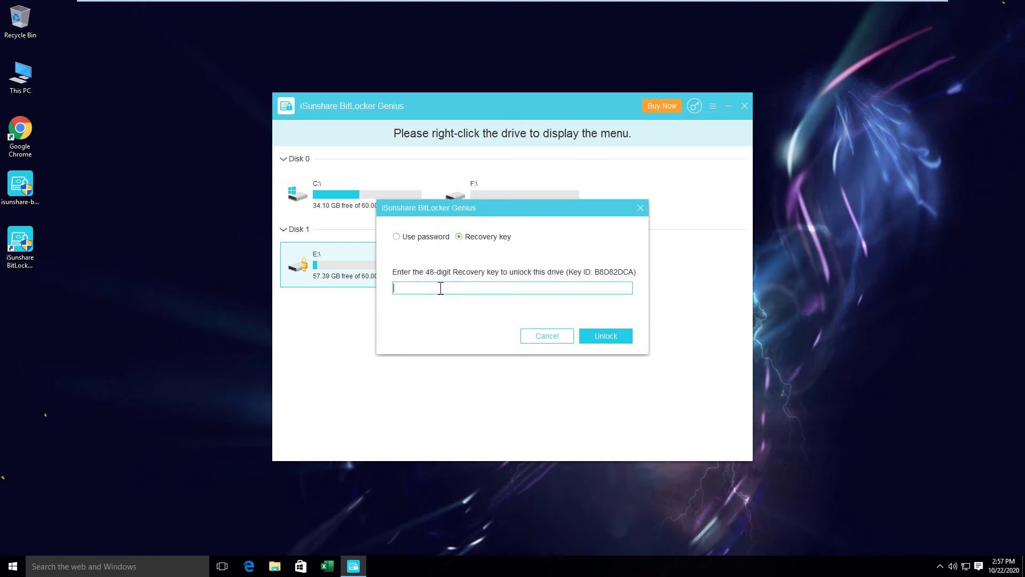
Step: Copy the recovery key from the saved text file on New Volume (F:), then close the file and folder window
double_click(20, 77)
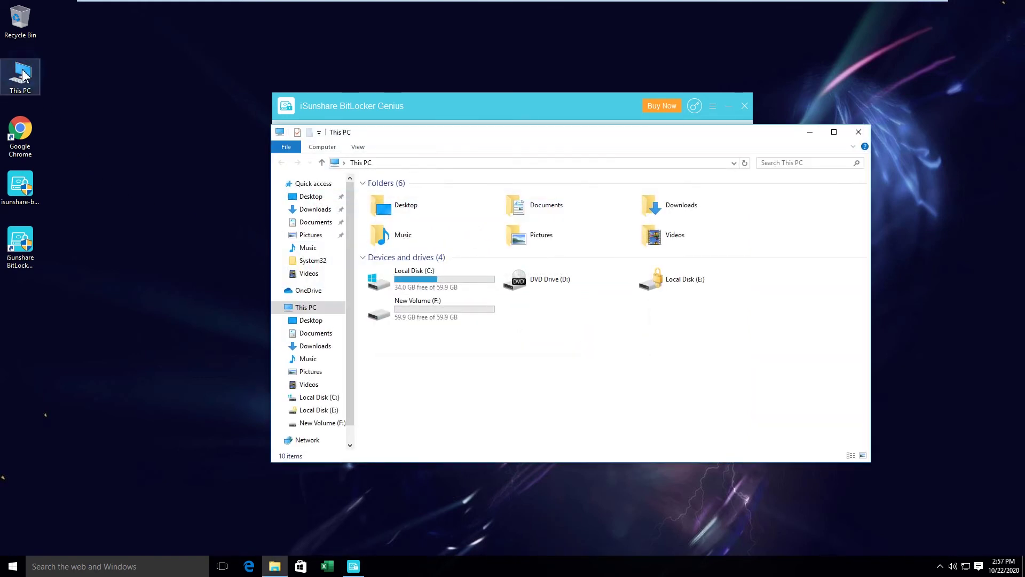
double_click(441, 313)
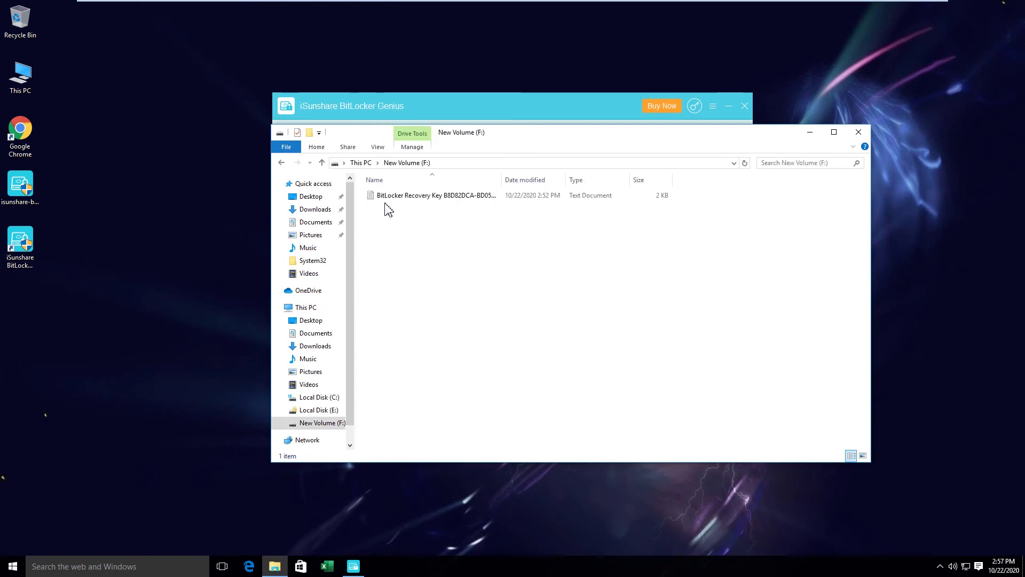
double_click(389, 197)
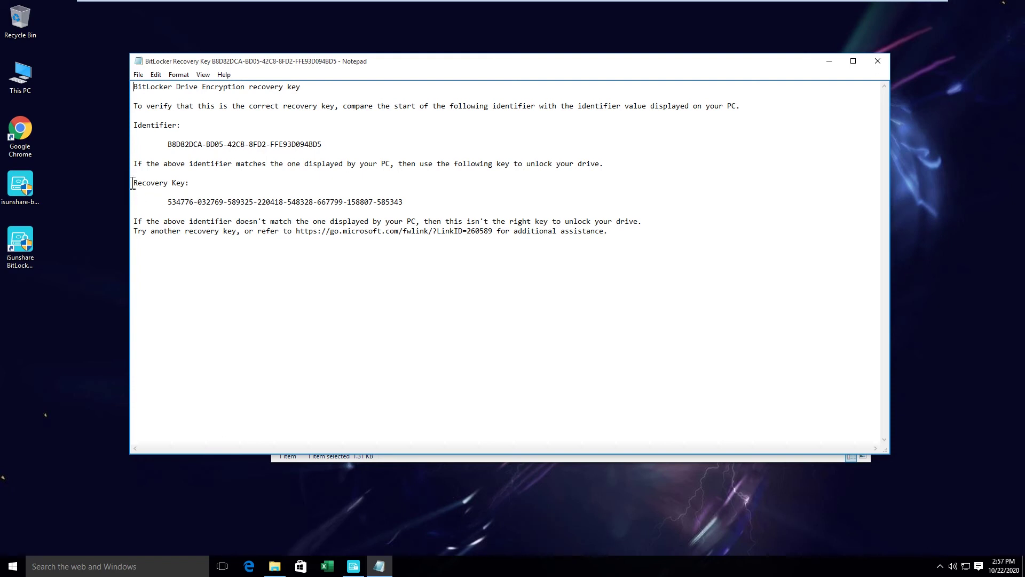
drag(168, 201, 406, 200)
right_click(395, 202)
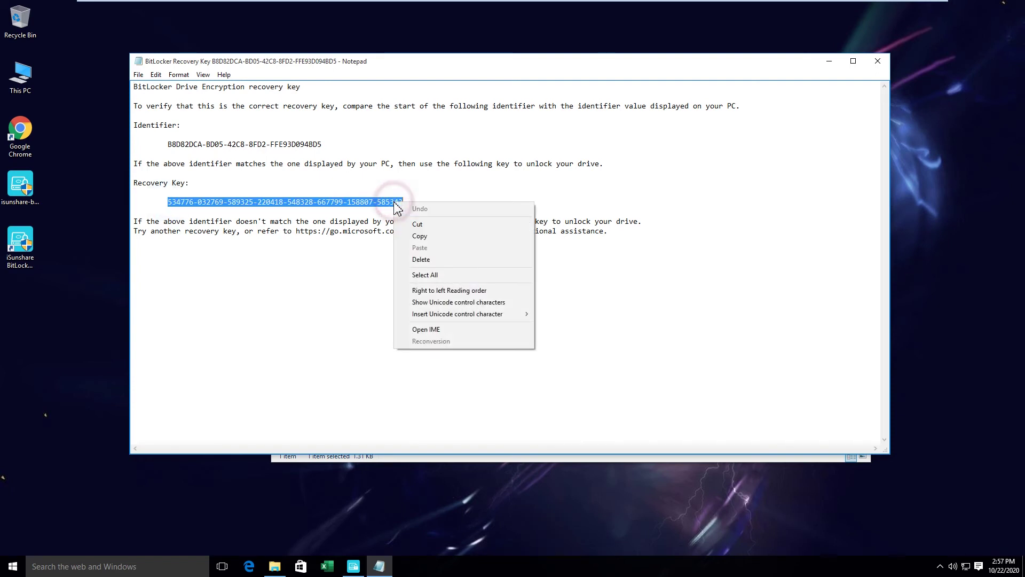
click(424, 232)
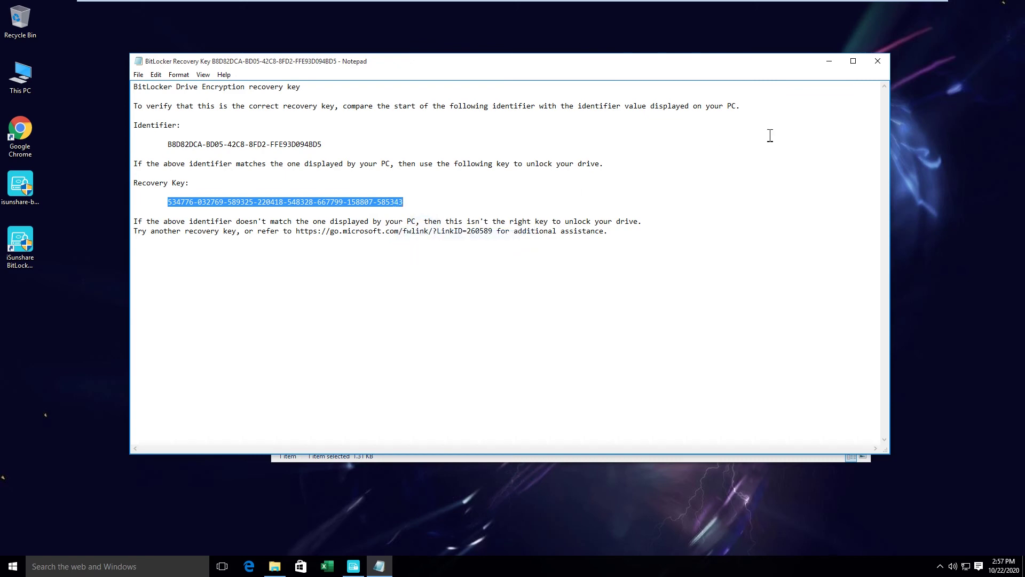
click(877, 61)
click(859, 132)
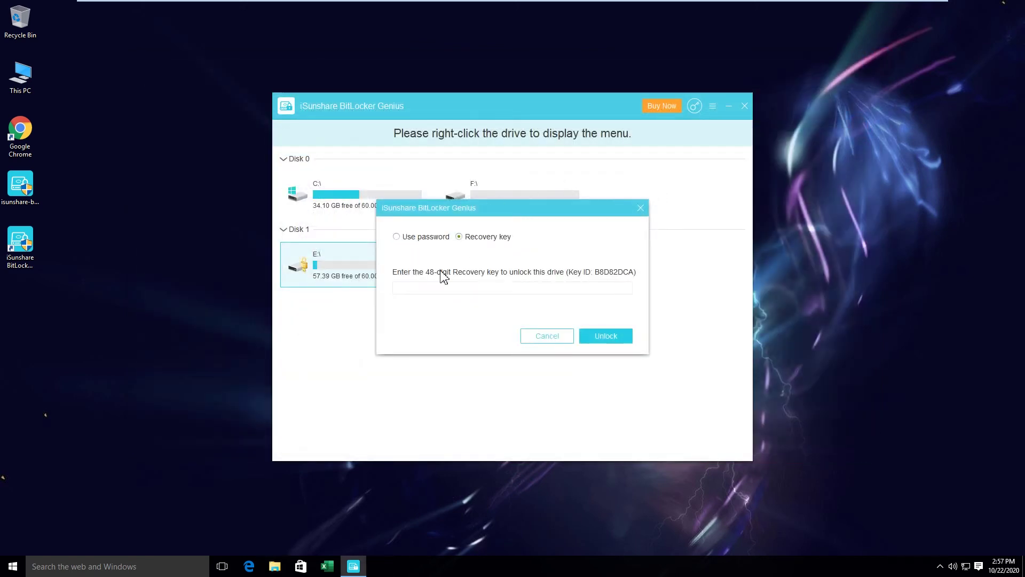
Step: Paste the copied recovery key, unlock drive E: with it, and dismiss the notice
right_click(409, 290)
click(435, 322)
click(621, 341)
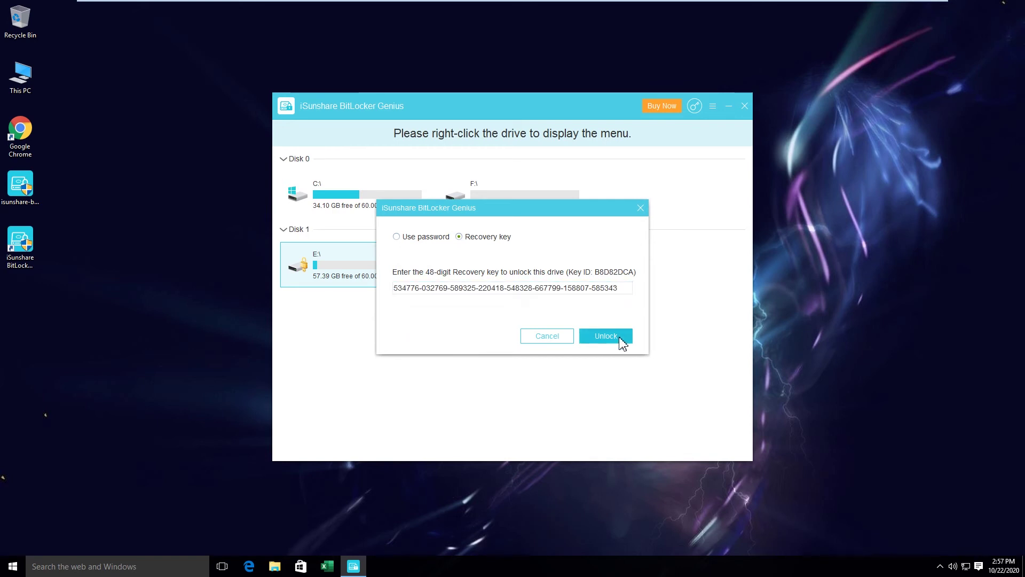
click(612, 335)
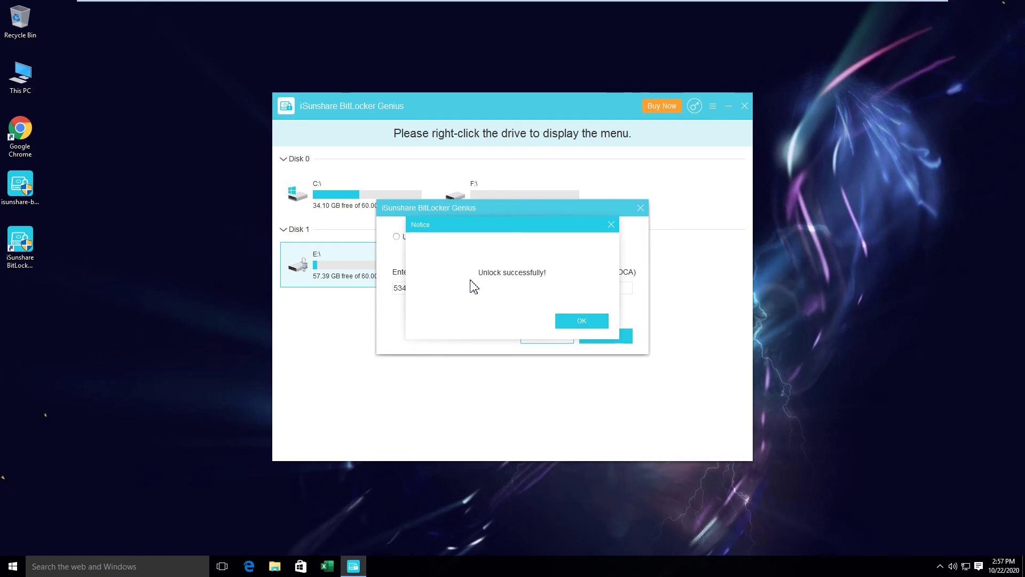
click(581, 321)
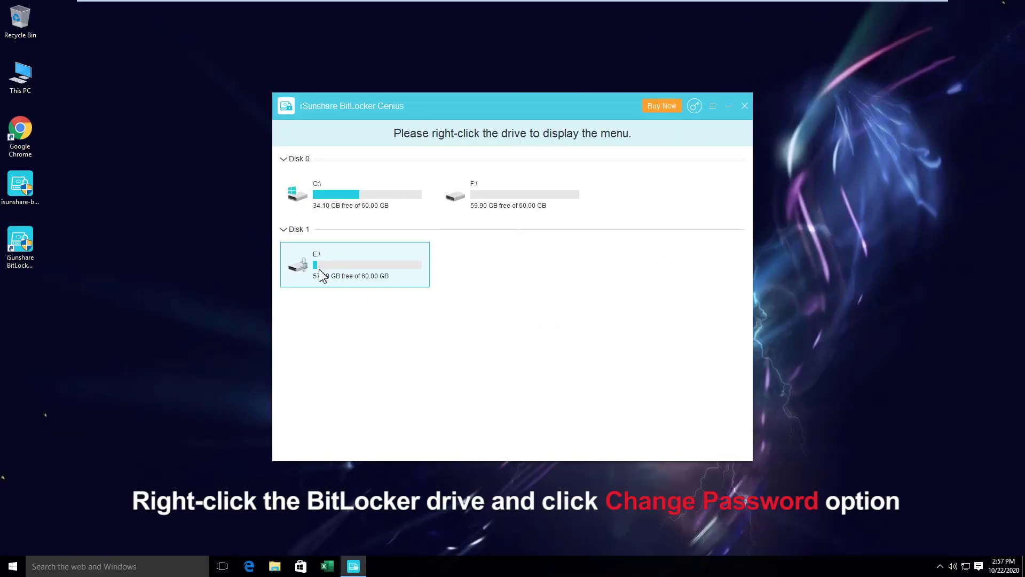
Step: Change the BitLocker password of drive E:, entering and confirming the new password, and dismiss the notice
right_click(355, 257)
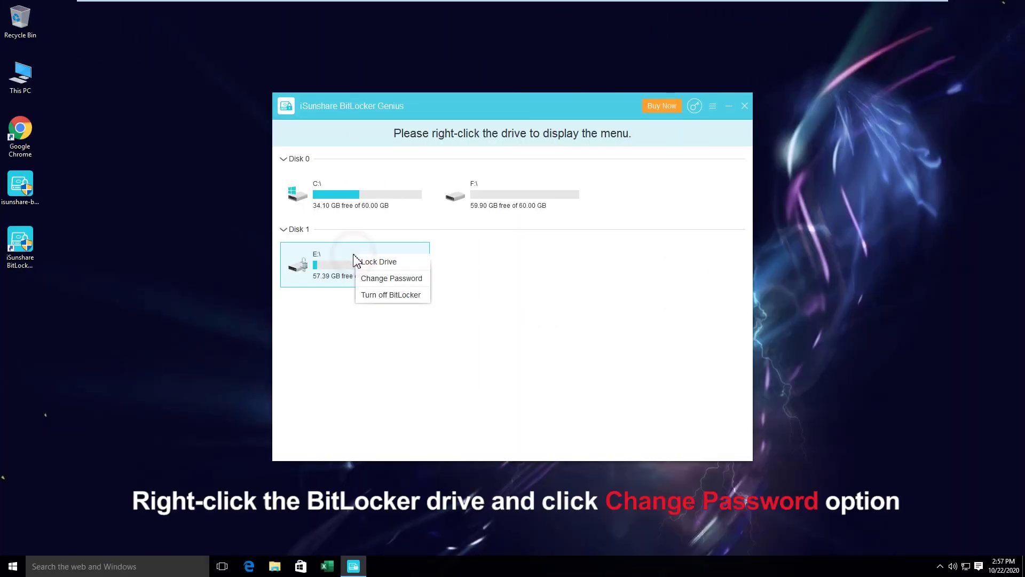
click(379, 279)
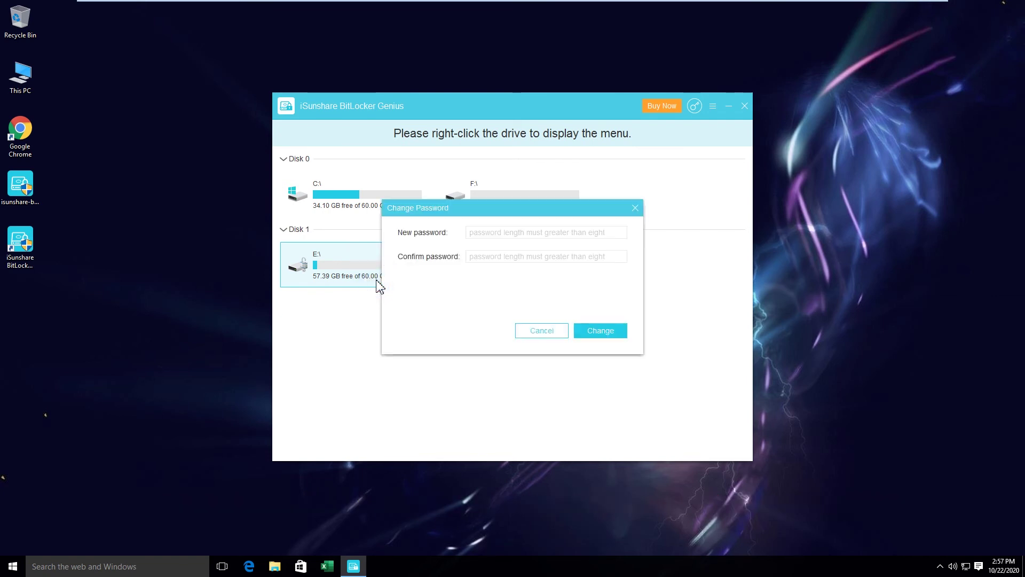
click(482, 234)
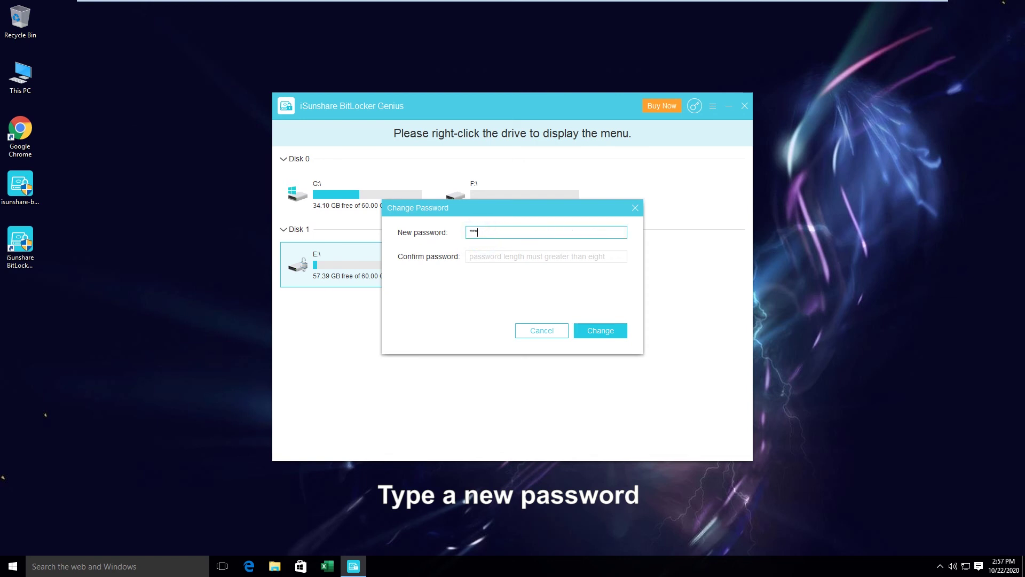
click(492, 256)
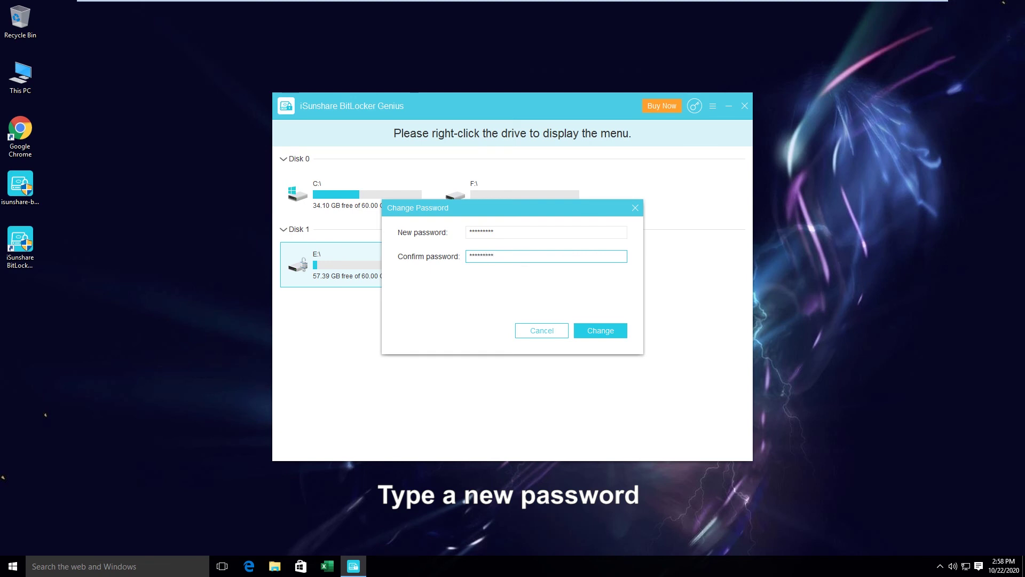
click(611, 332)
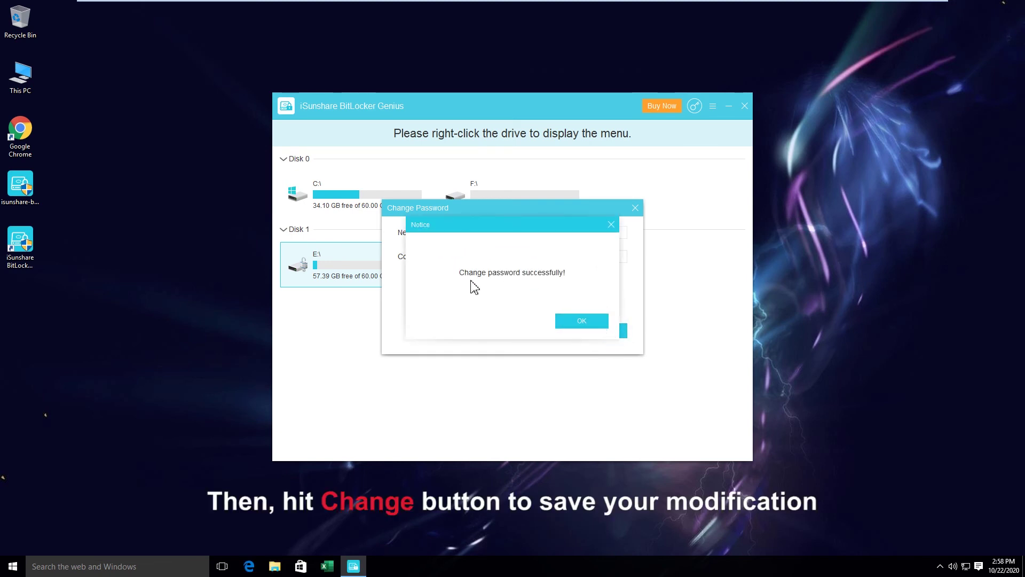
click(582, 320)
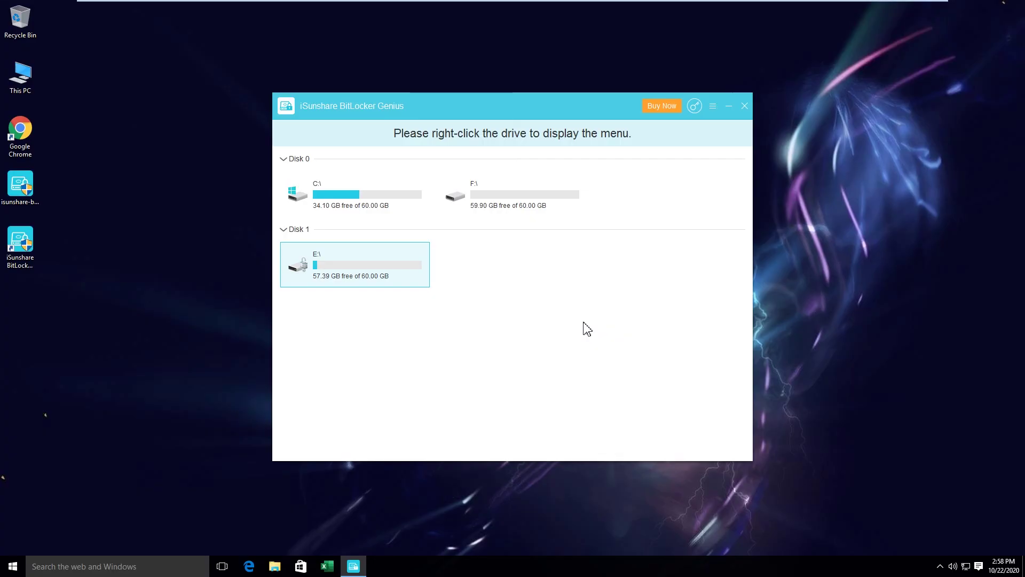
Step: Turn off BitLocker on drive E: by decrypting it without shutting down the computer after completion, and dismiss the notice
right_click(357, 250)
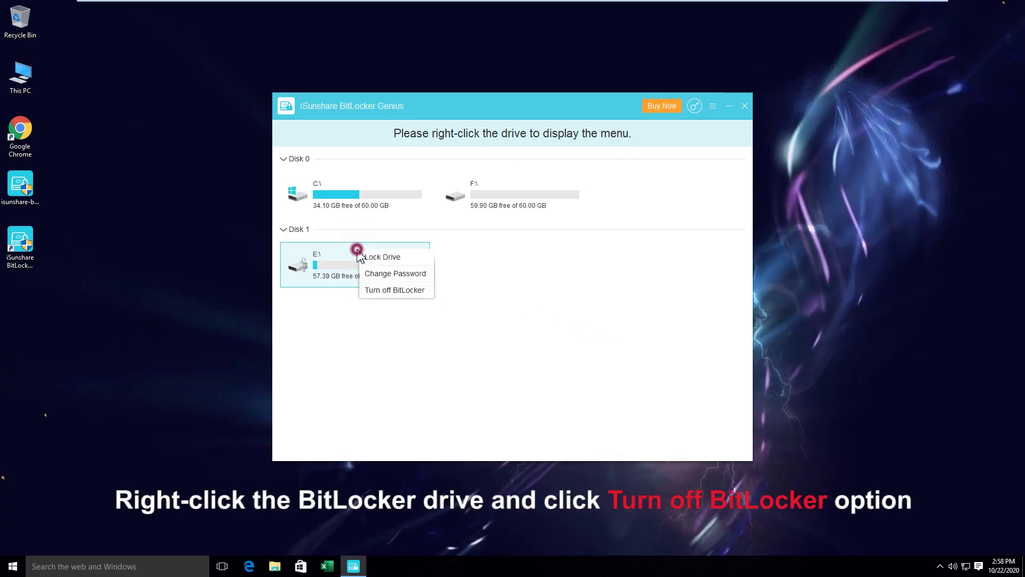
click(395, 291)
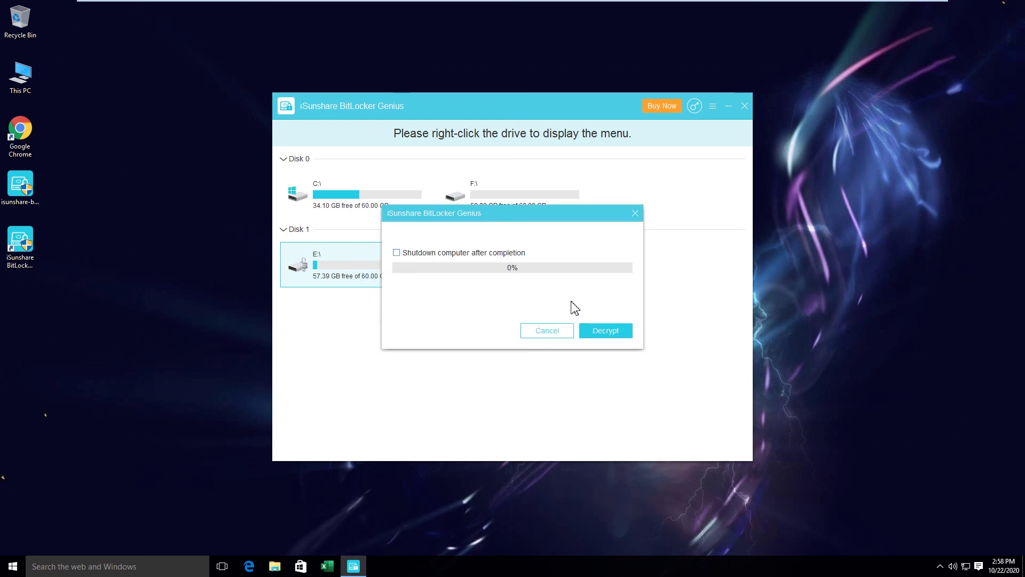
click(614, 333)
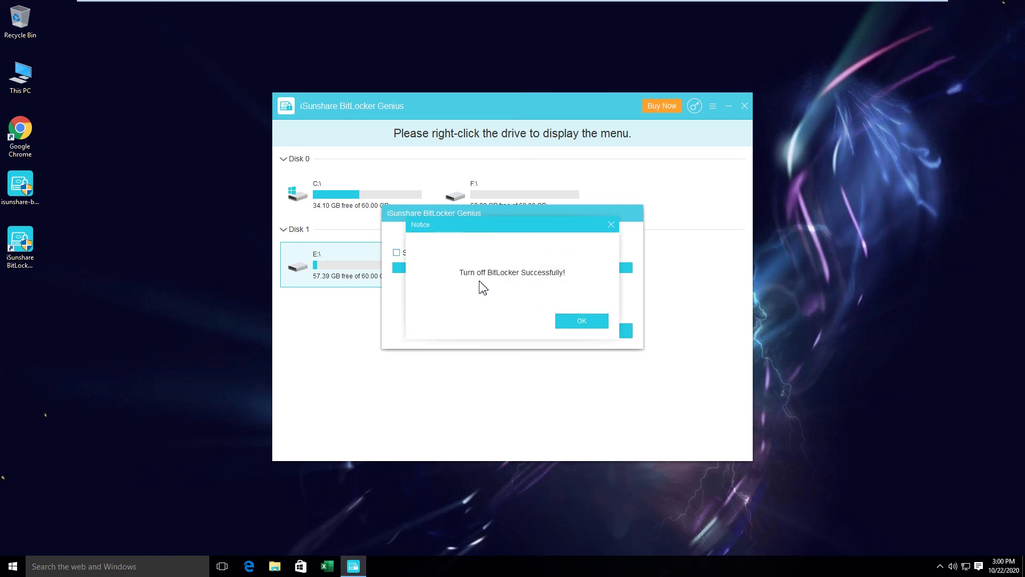
click(587, 326)
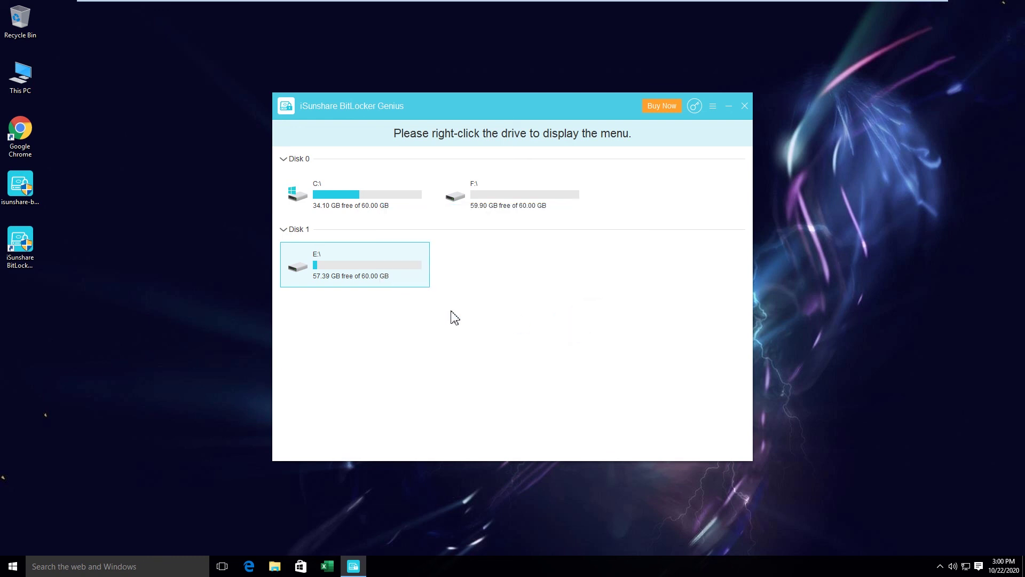
click(351, 264)
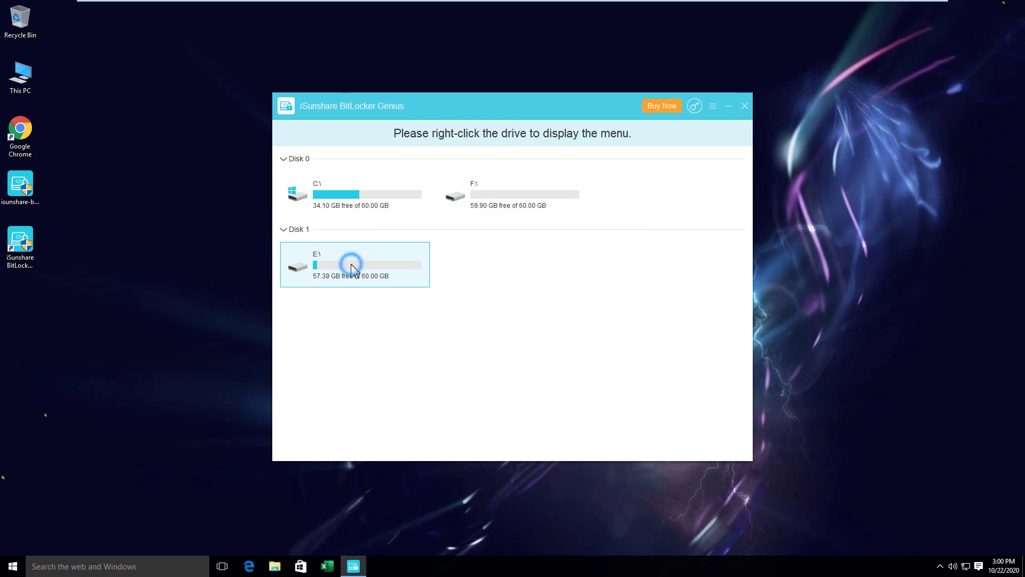